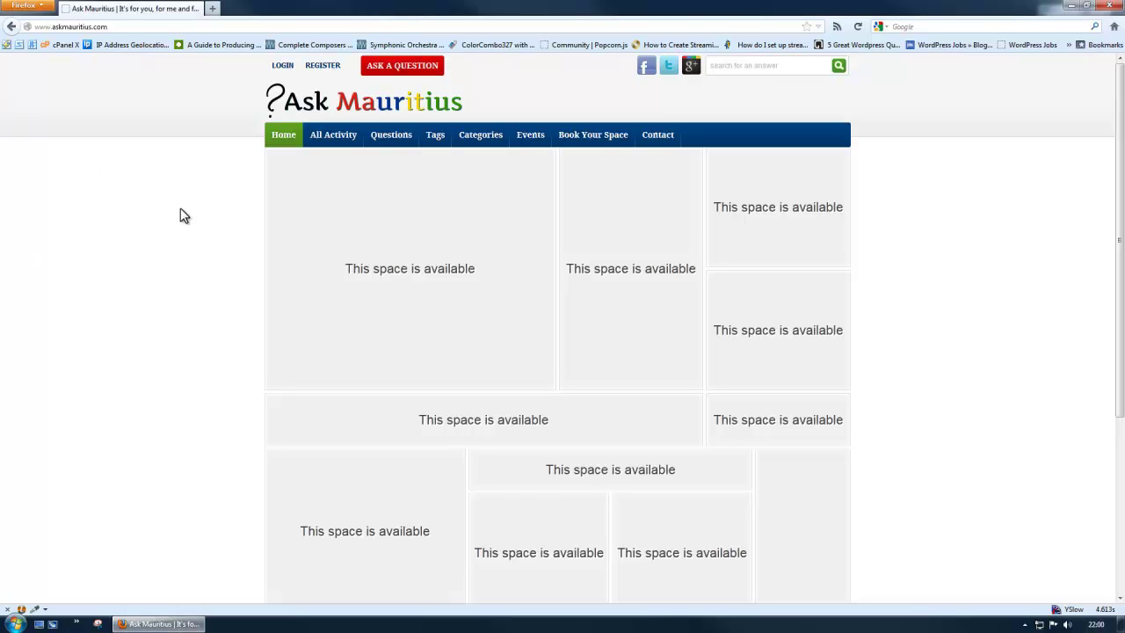
# - Open the Register page from the Ask Mauritius home page
pyautogui.click(127, 31)
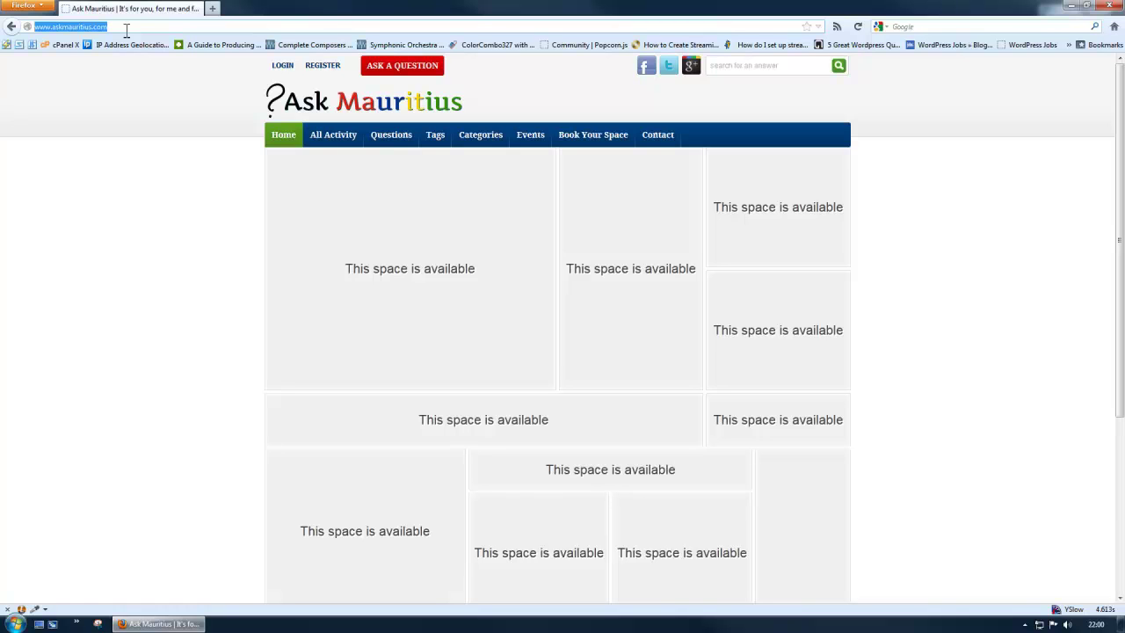
pyautogui.click(122, 214)
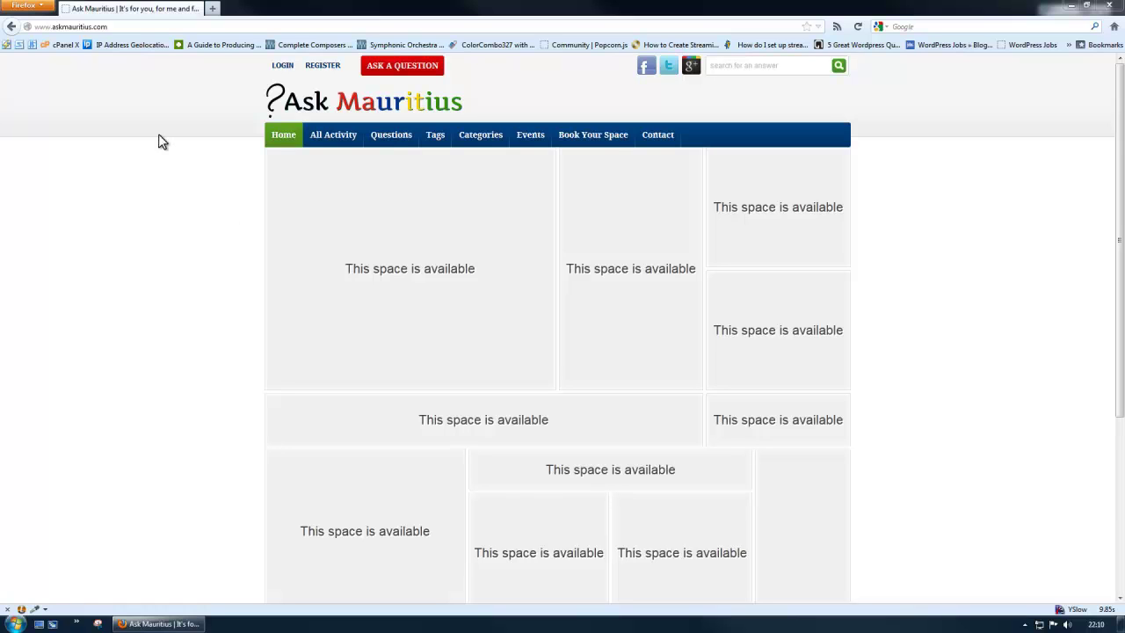
pyautogui.click(325, 68)
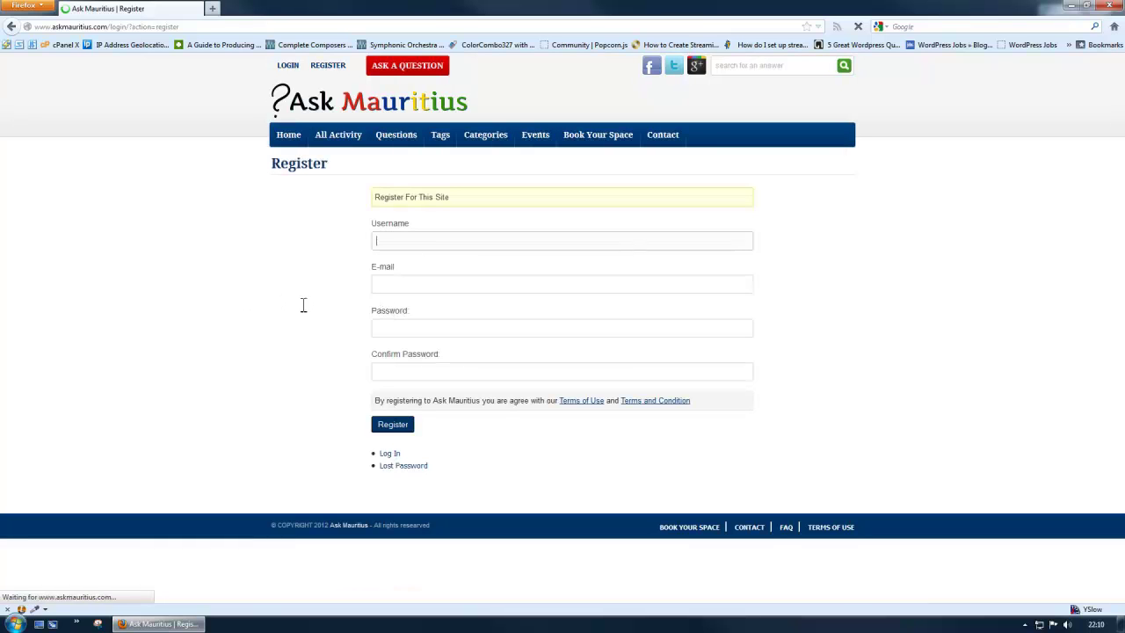
# - Fill the registration form with a username, an e-mail address and a password with its confirmation
pyautogui.click(431, 248)
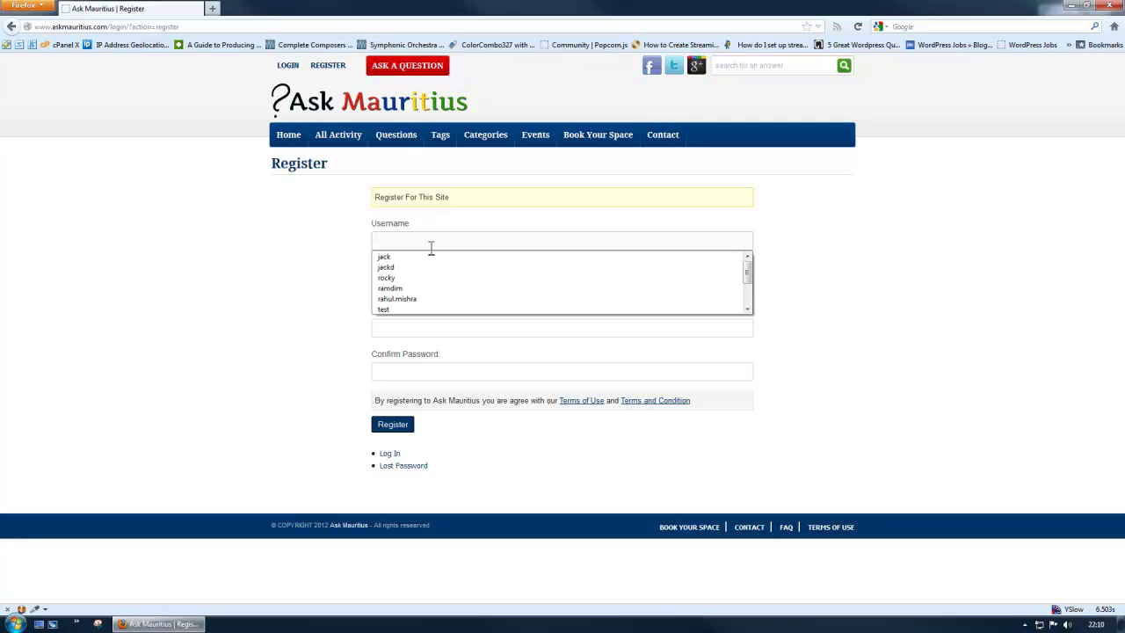
pyautogui.press('Tab')
pyautogui.write('skdjfklas@skdjf')
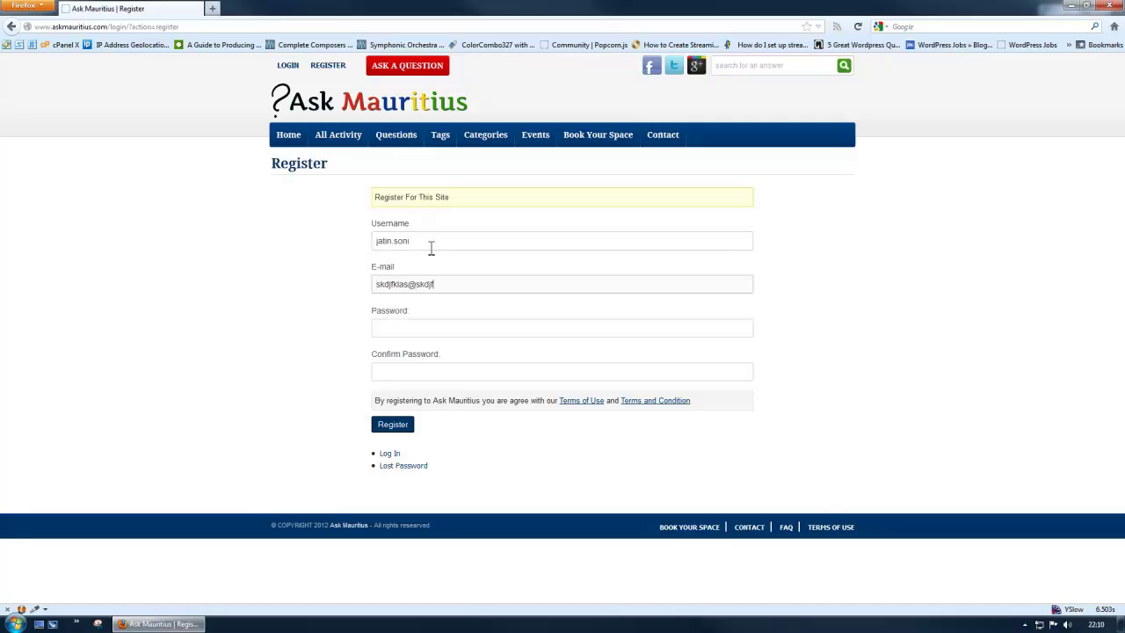
pyautogui.press('Tab')
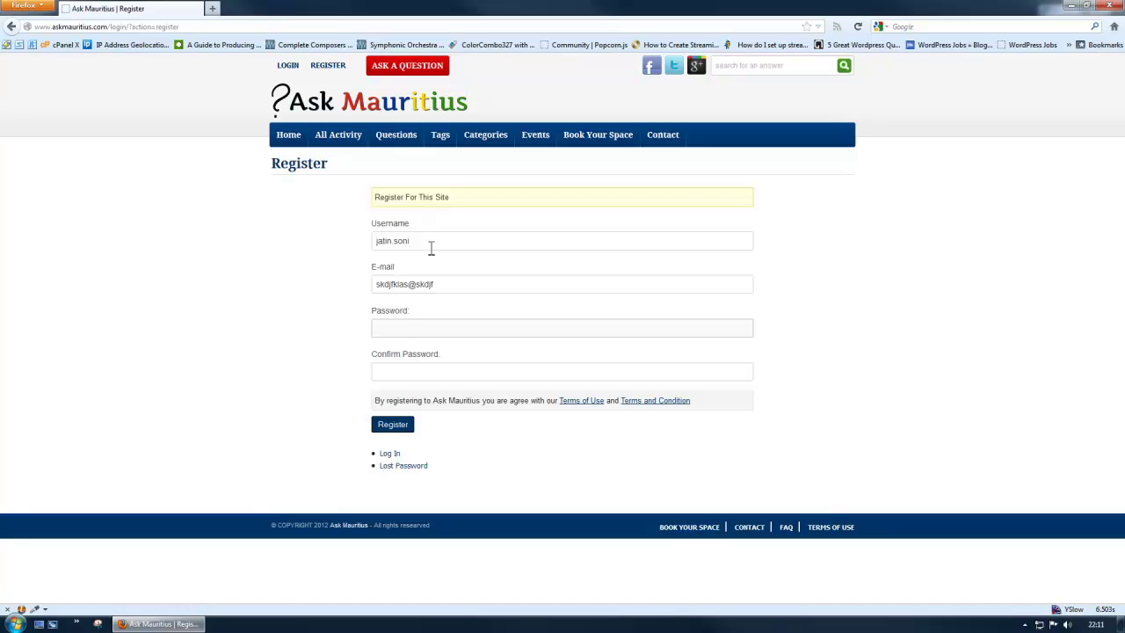
pyautogui.write('••••')
pyautogui.press('Tab')
pyautogui.write('•••••')
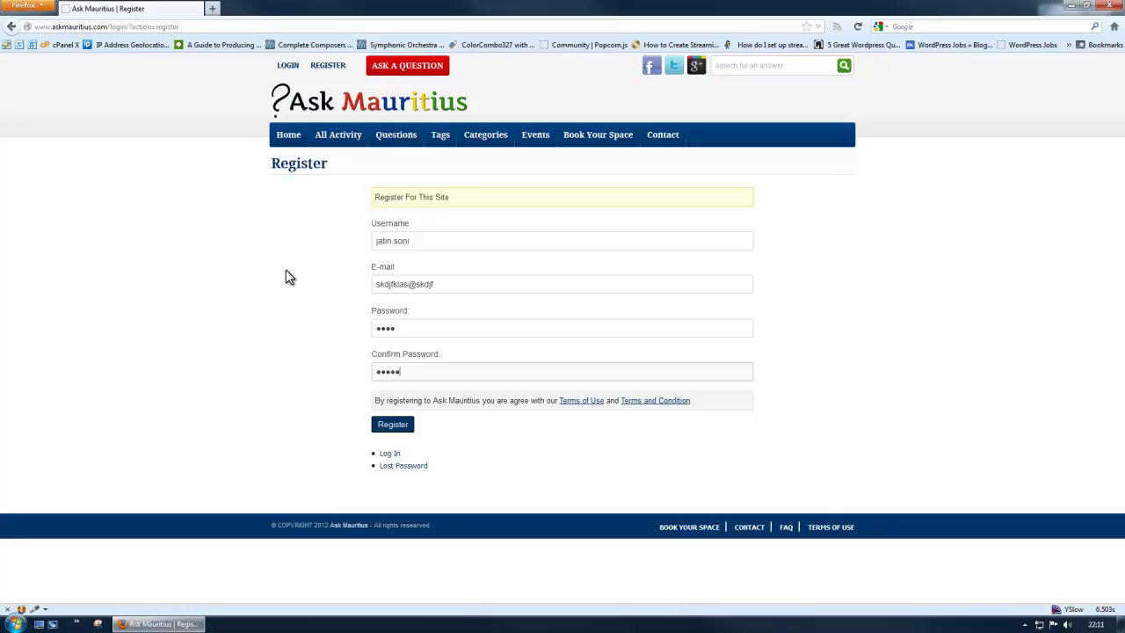
# - Sign in with the newly registered account
pyautogui.moveTo(446, 284); pyautogui.dragTo(351, 284)
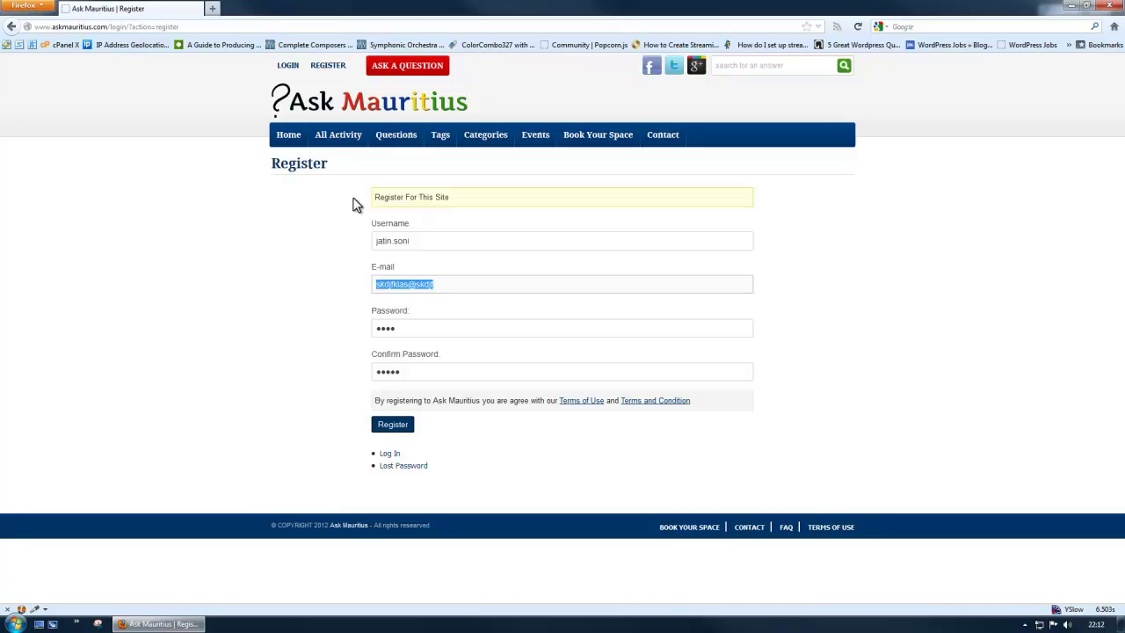
pyautogui.click(246, 232)
pyautogui.click(285, 66)
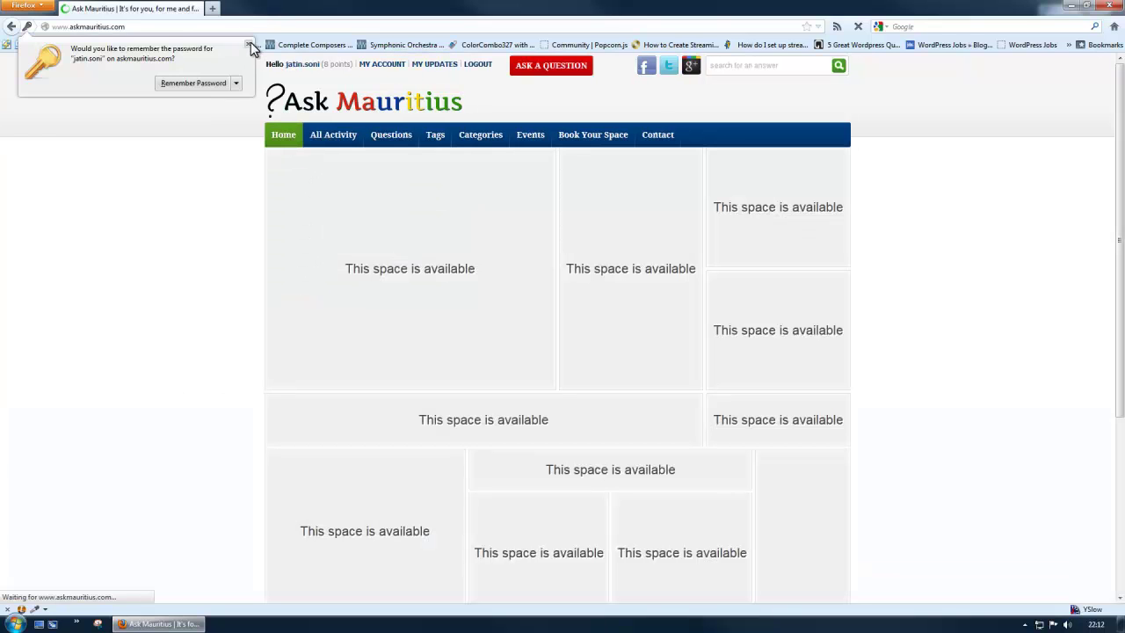
# - Dismiss Firefox's save-password prompt and open the All Activity list
pyautogui.click(248, 44)
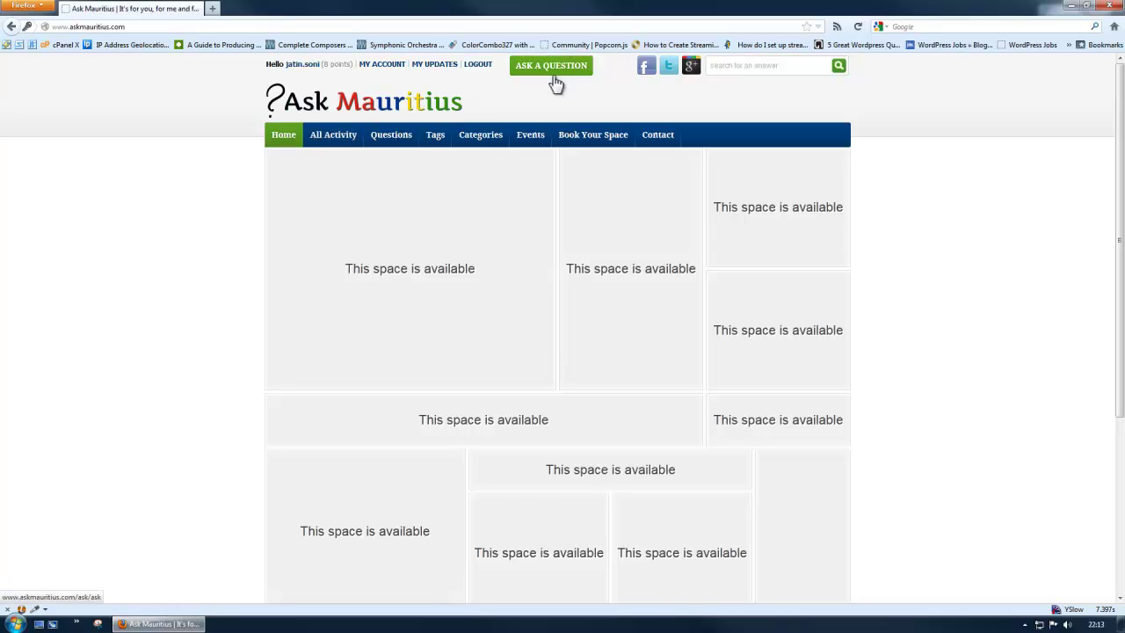
pyautogui.click(327, 140)
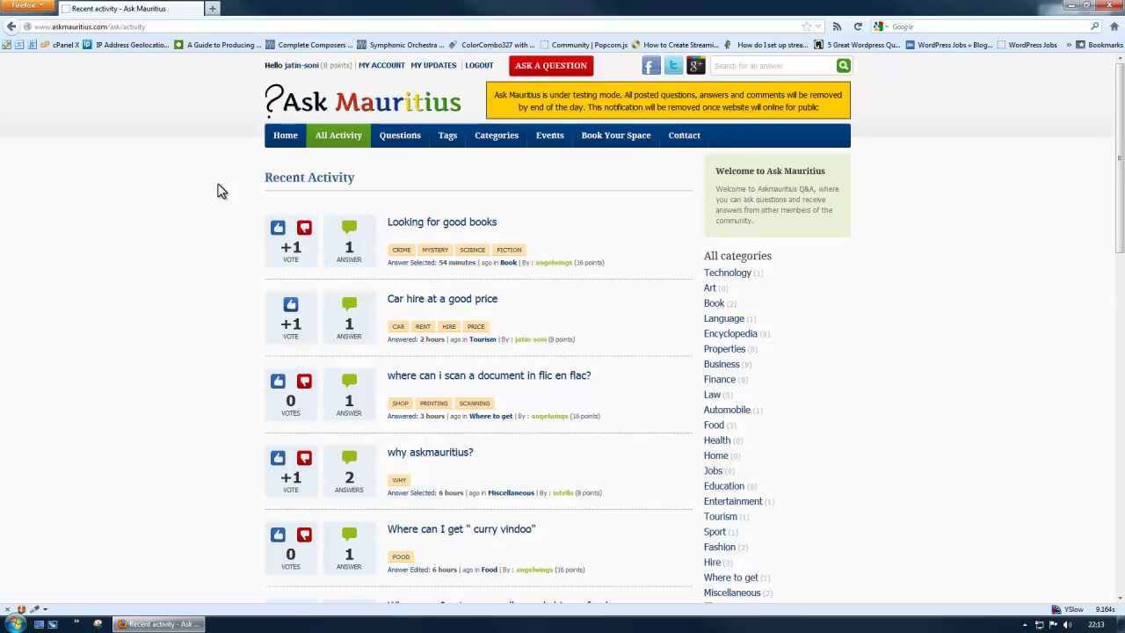
# - Highlight the first question's title on Recent Activity, then clear the selection
pyautogui.tripleClick(550, 223)
pyautogui.click(550, 223)
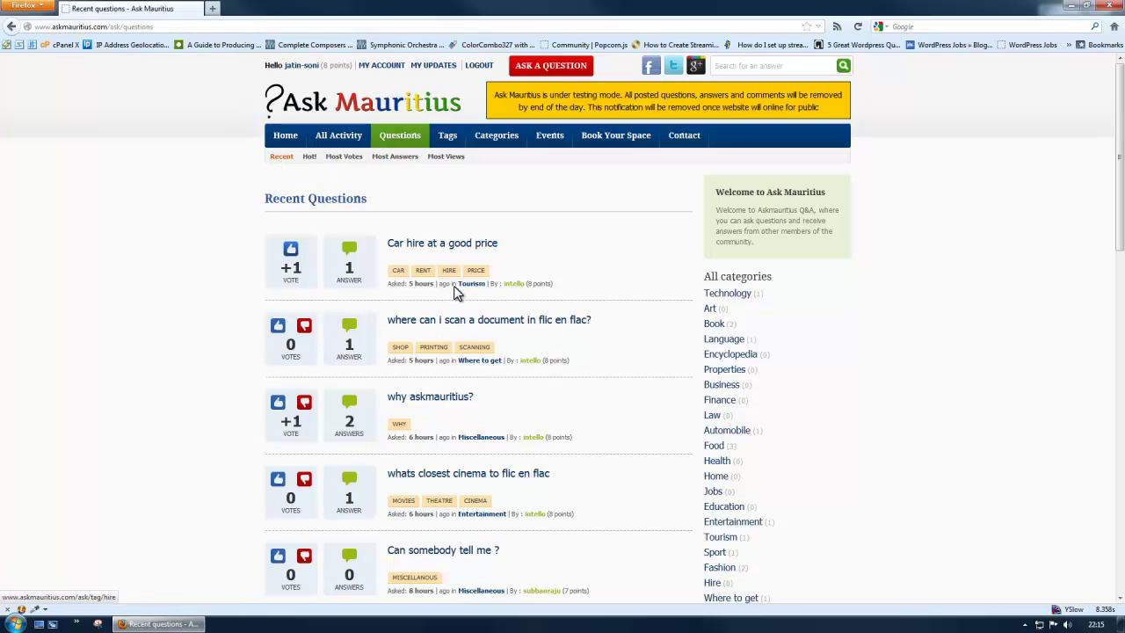
# - Sort the questions by most votes, then go to the Tags page
pyautogui.click(310, 163)
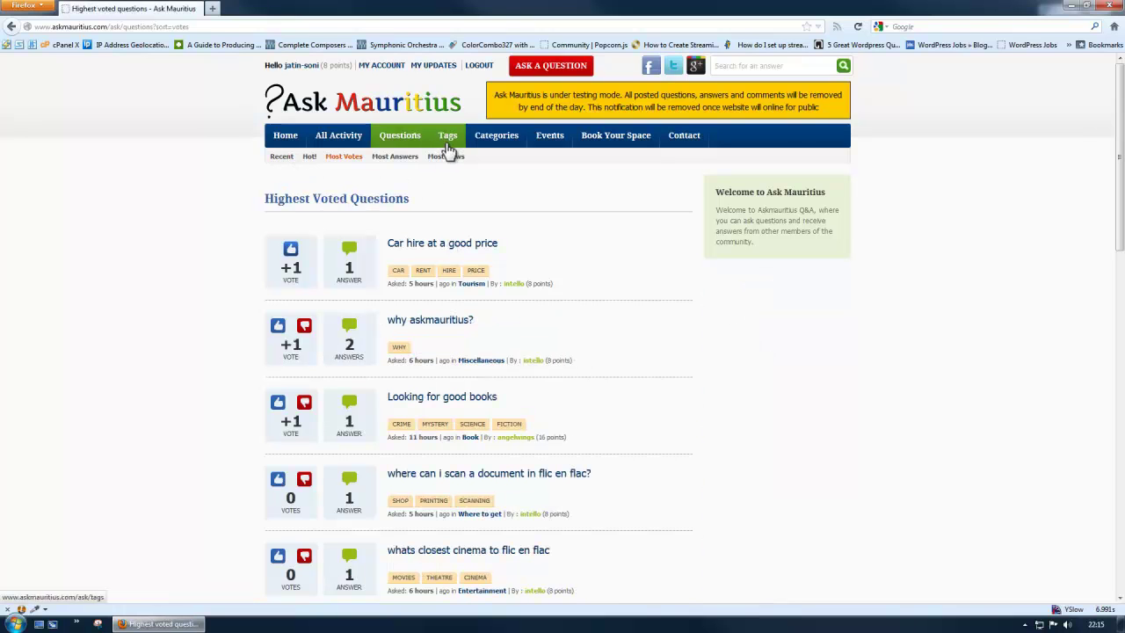
pyautogui.click(448, 148)
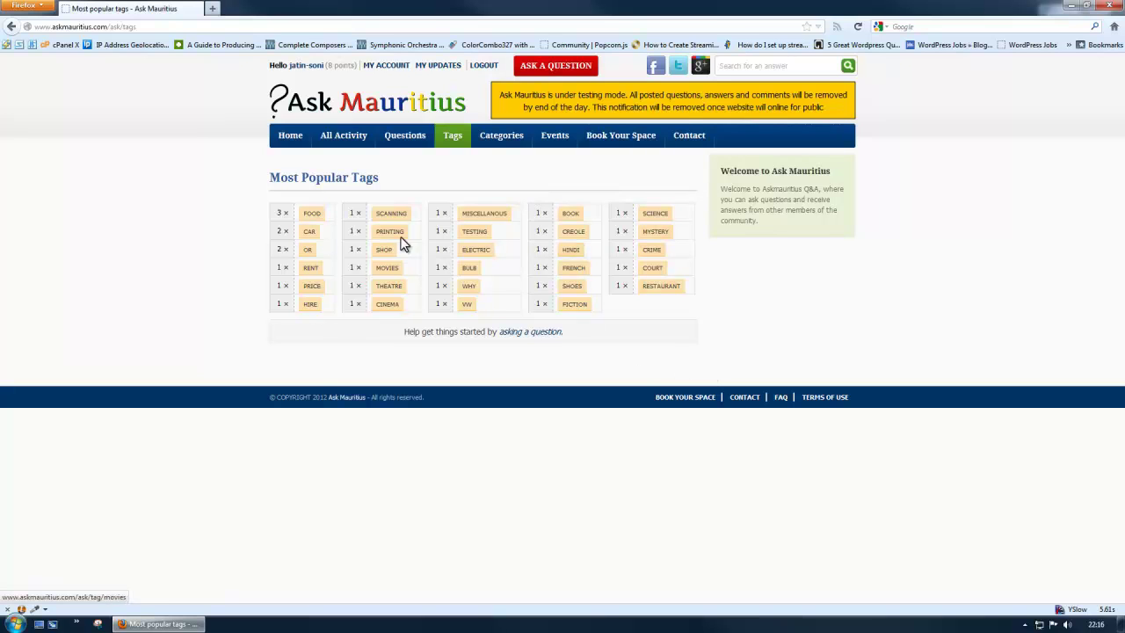
# - View the questions tagged Hindi, then go back and open Categories
pyautogui.click(571, 254)
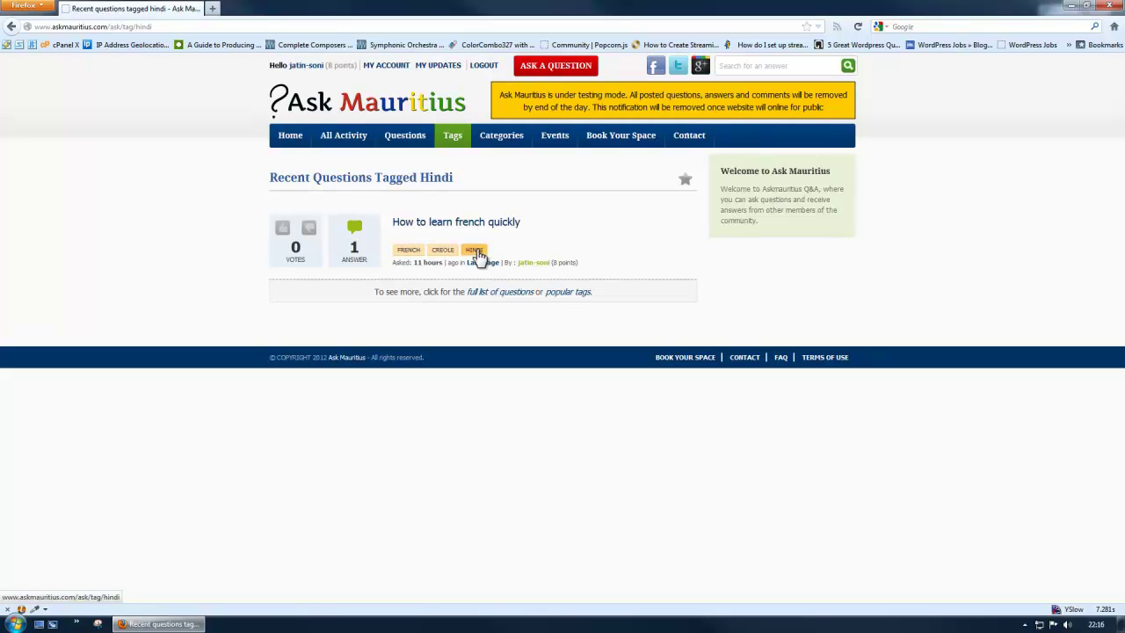
pyautogui.hotkey('alt', 'Left')
pyautogui.click(499, 140)
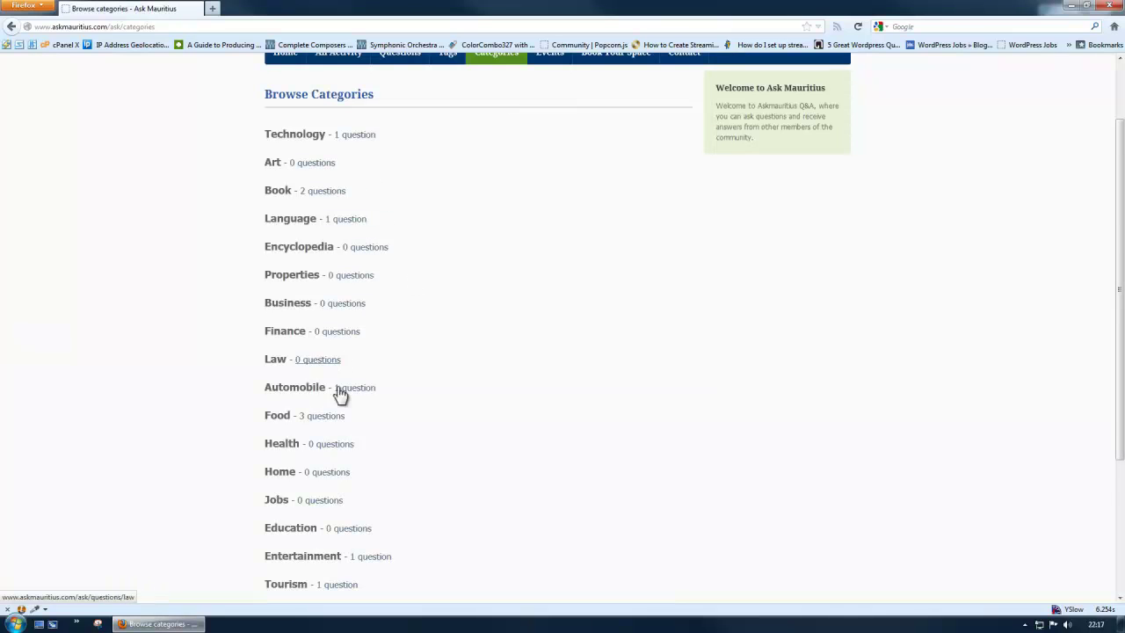
# - Scroll through the Browse Categories list to review each category's question count
pyautogui.scroll(-5, 530, 502)
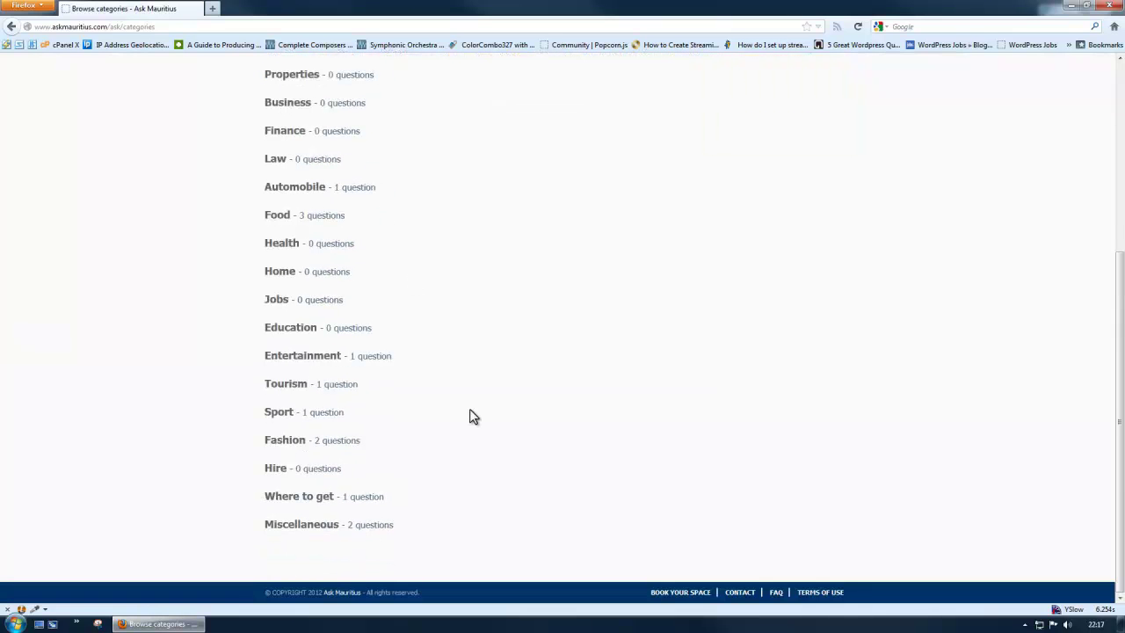
pyautogui.scroll(5, 469, 414)
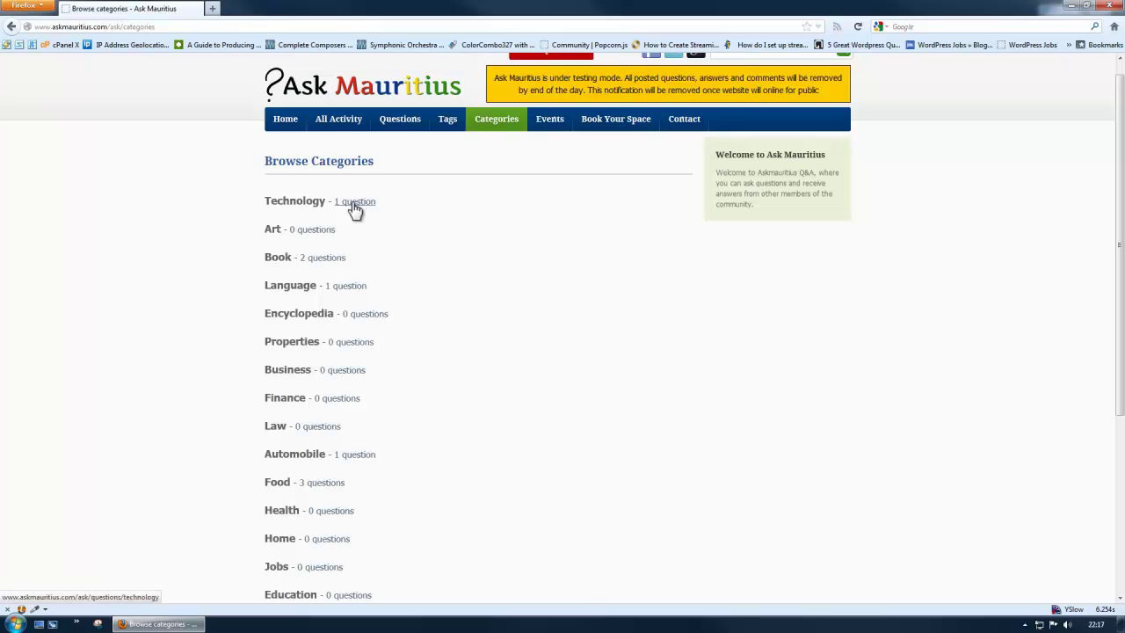
pyautogui.scroll(1, 348, 321)
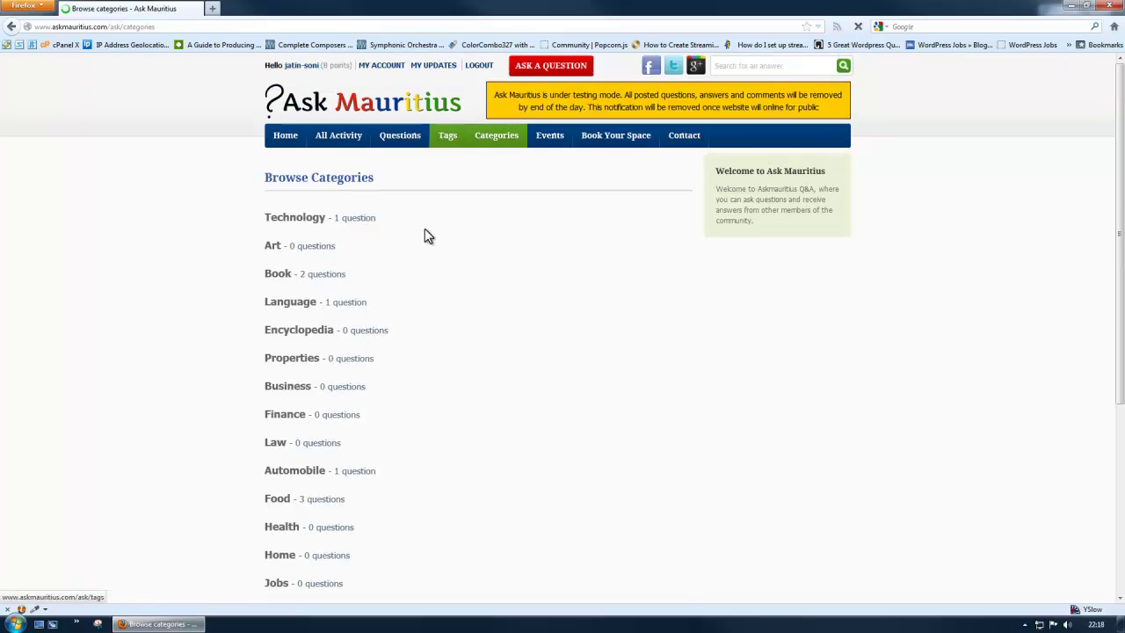
# - Open the Events page and scroll through the October 2012 calendar
pyautogui.click(549, 155)
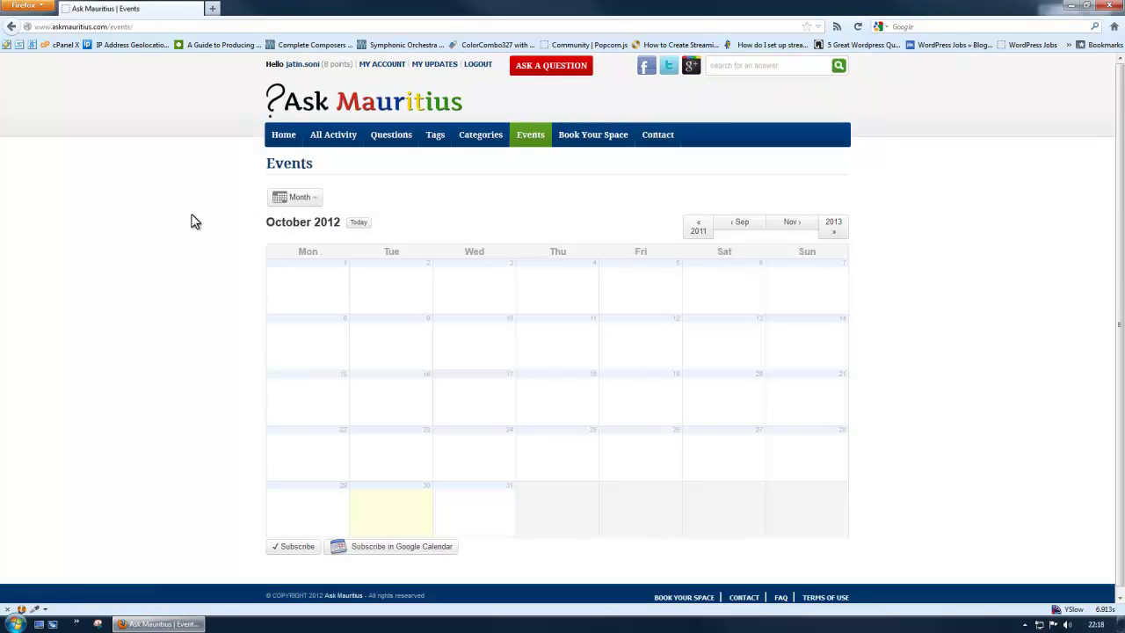
pyautogui.scroll(-1, 195, 221)
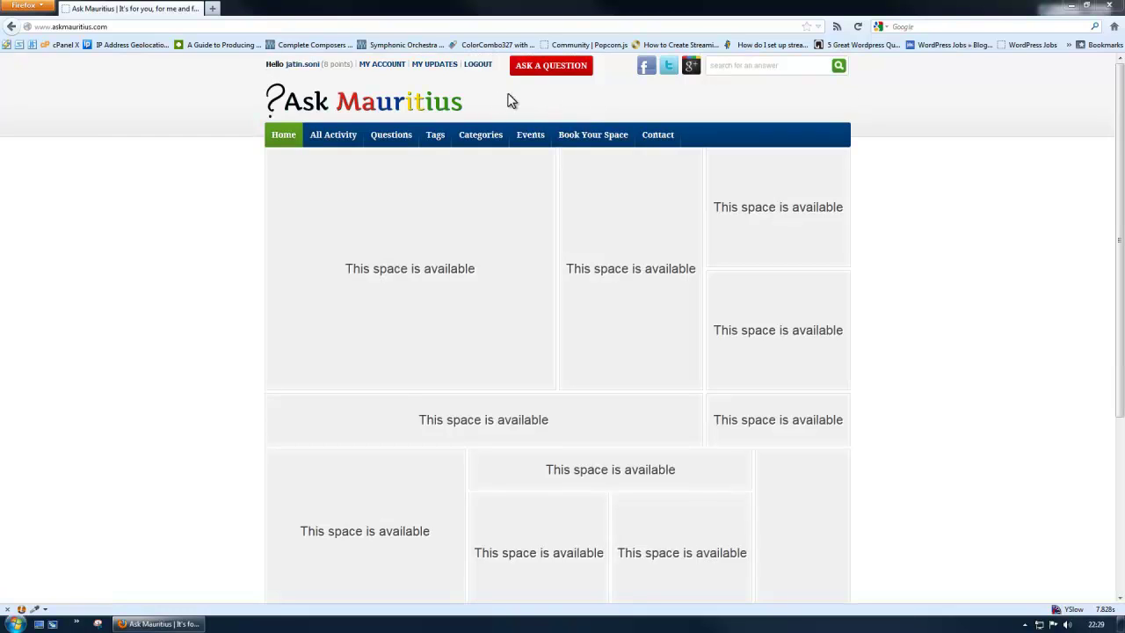
# - Start a new question titled 'How to learn french quickly'
pyautogui.click(534, 76)
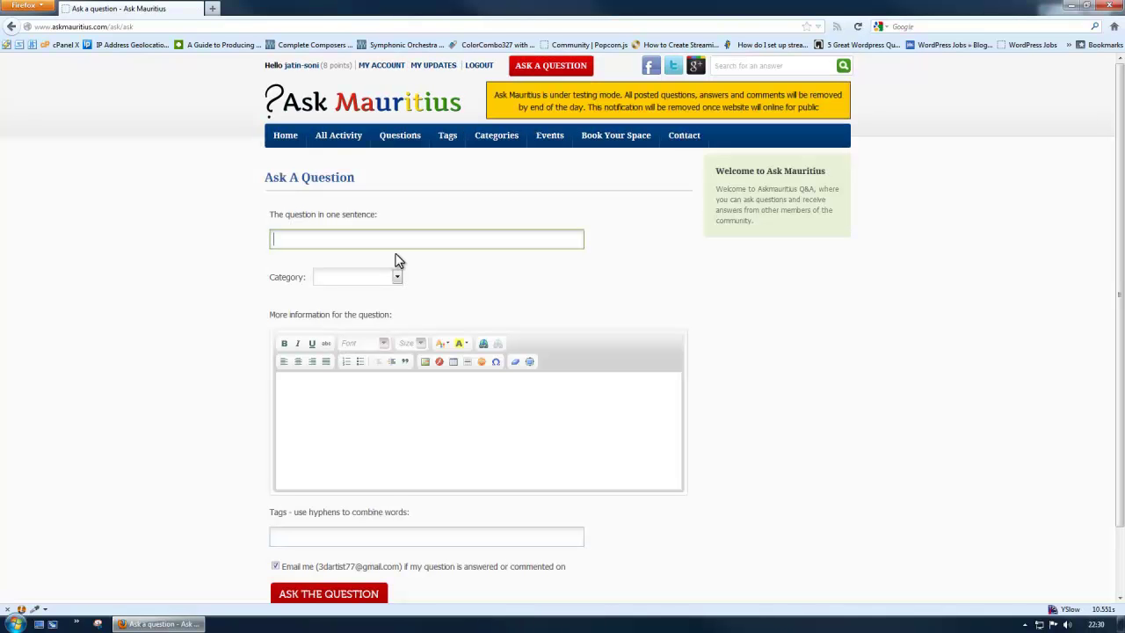
pyautogui.write('How to ')
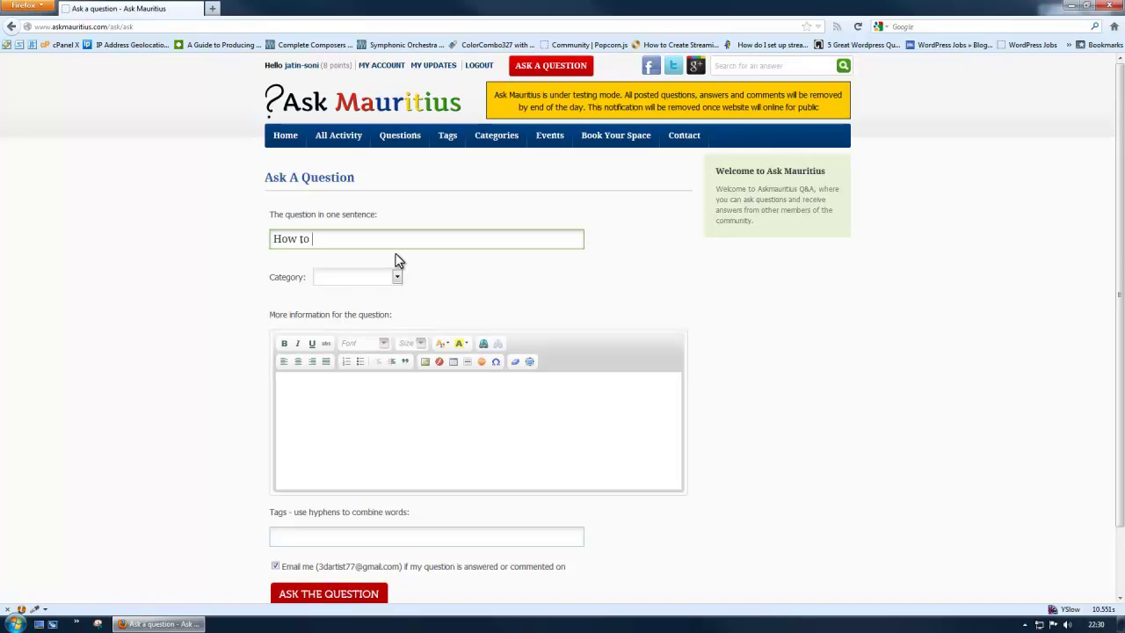
pyautogui.write('learn french quickly')
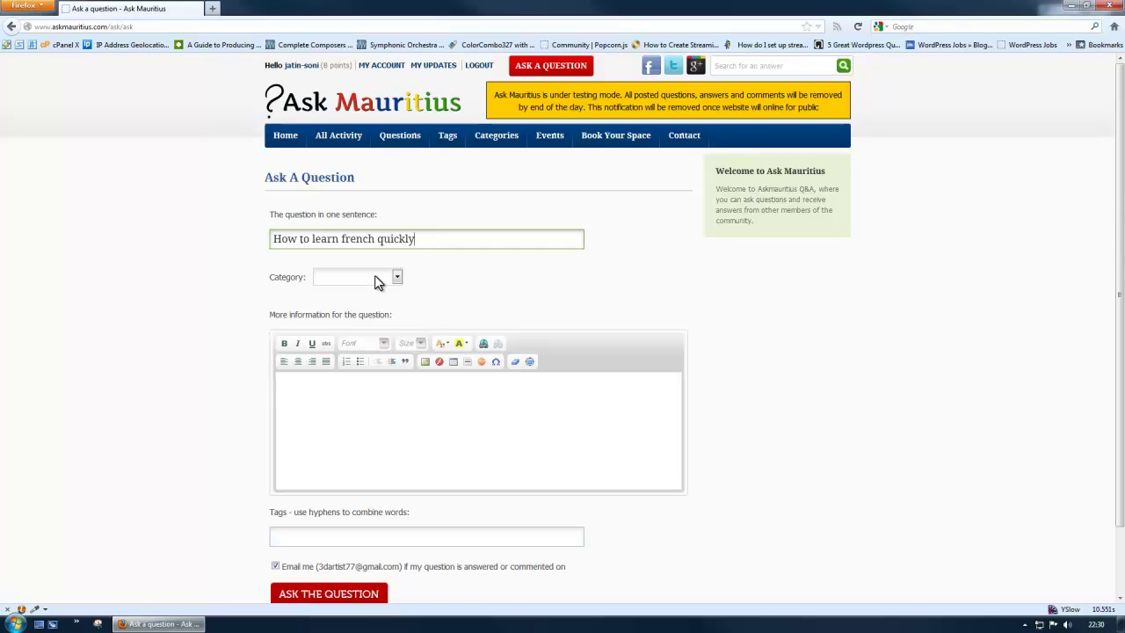
# - Choose Language as the question's category and place the cursor in the More information box
pyautogui.click(376, 279)
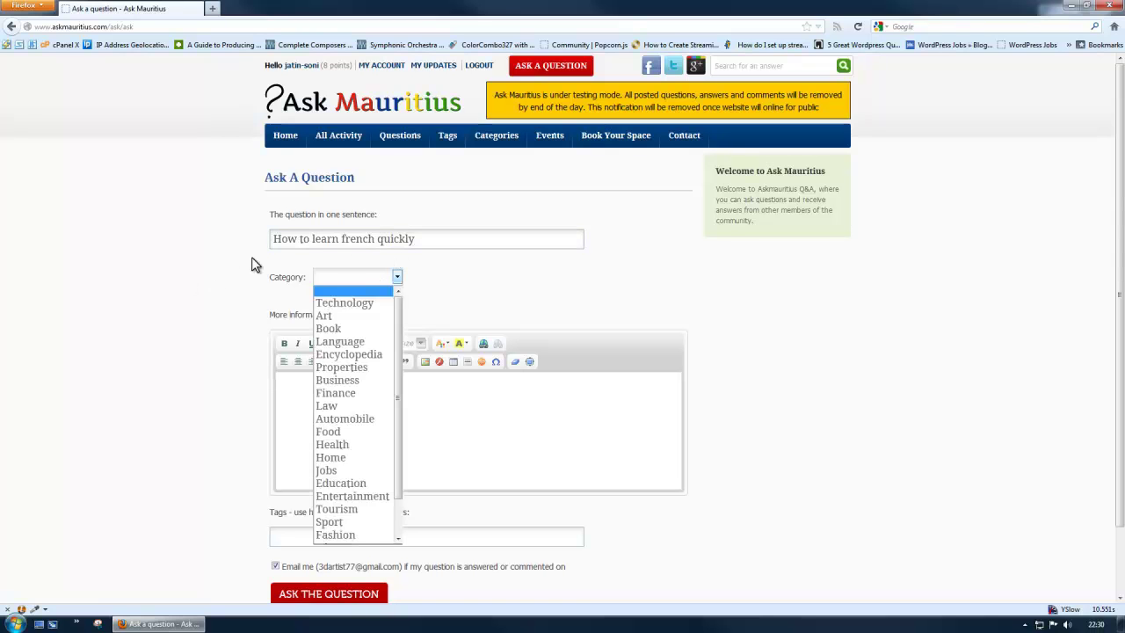
pyautogui.click(349, 347)
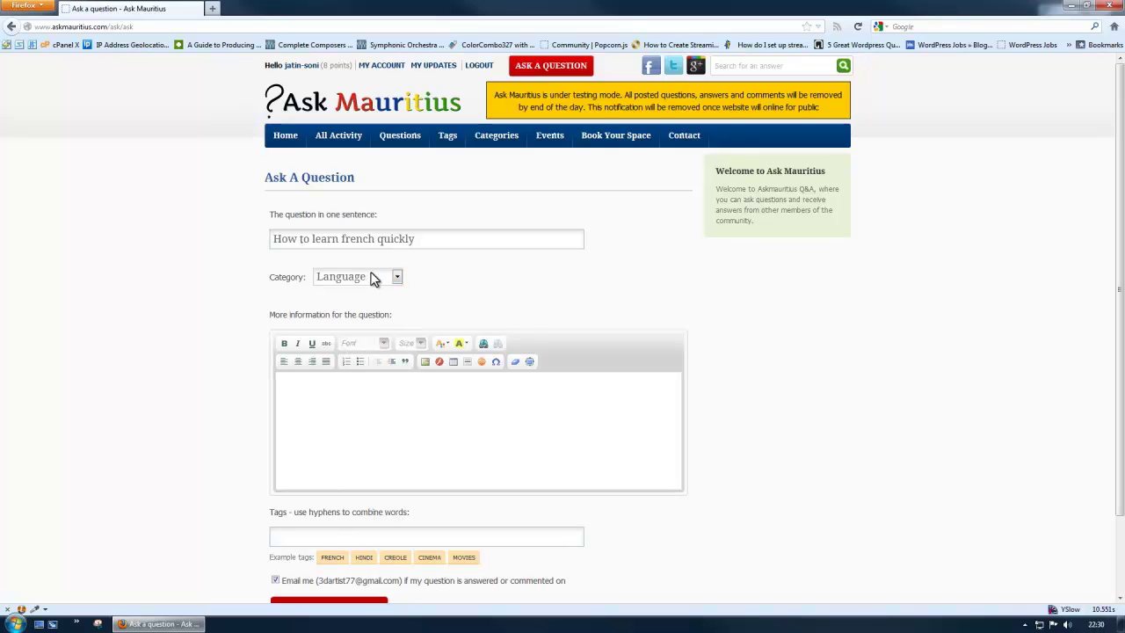
pyautogui.click(301, 414)
pyautogui.scroll(-1, 209, 398)
pyautogui.scroll(-2, 364, 391)
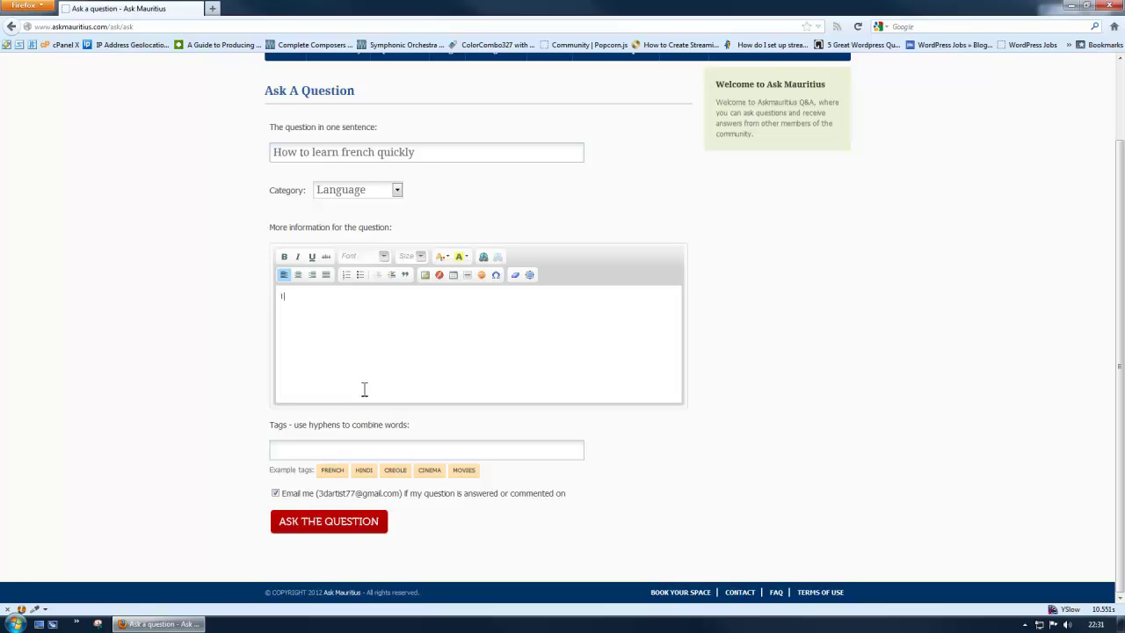
# - Write two paragraphs in More information about struggling to learn French in Mauritius and asking for guidance
pyautogui.write('m fr')
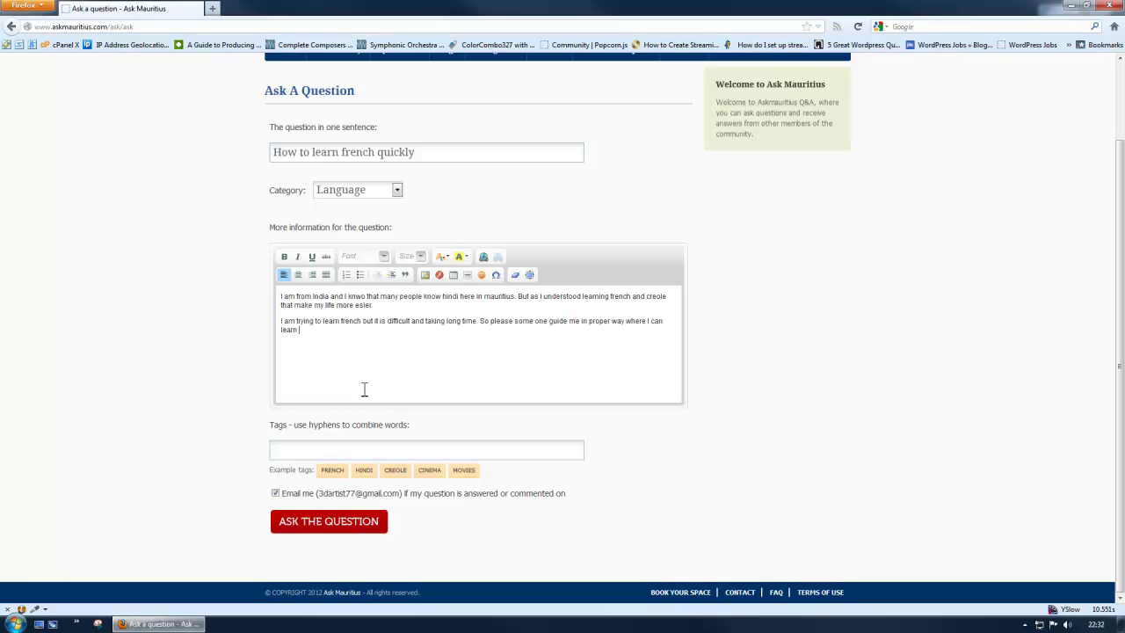
pyautogui.write('french quickly')
pyautogui.click(302, 452)
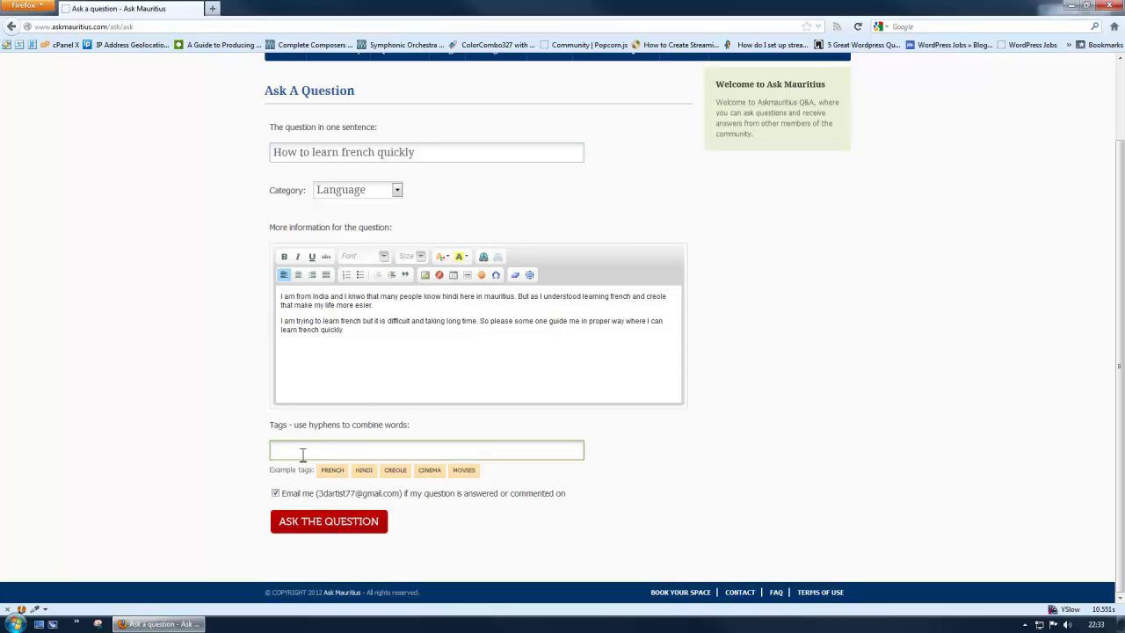
# - Enter the tags frech, hindi and creole, removing the extra word inida
pyautogui.write('frech')
pyautogui.write('hindi creole inida')
pyautogui.press('BackSpace')
pyautogui.press('BackSpace')
pyautogui.press('BackSpace')
pyautogui.press('BackSpace')
pyautogui.press('BackSpace')
pyautogui.press('BackSpace')
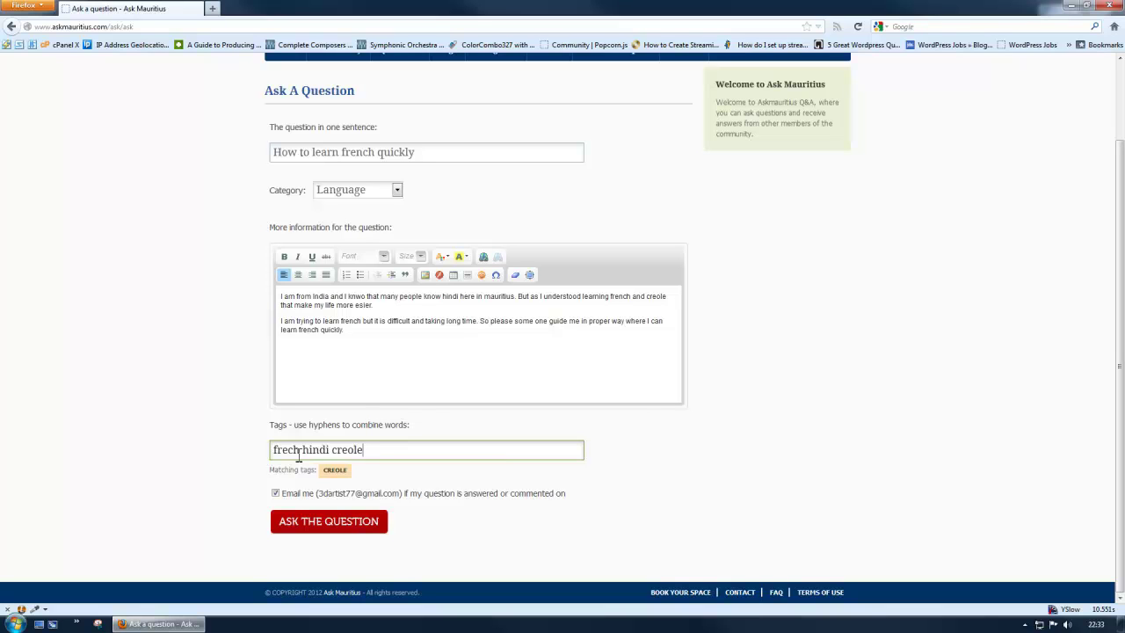
# - Check the tag words and spacing, then highlight the notification e-mail address
pyautogui.doubleClick(309, 450)
pyautogui.doubleClick(285, 451)
pyautogui.click(304, 452)
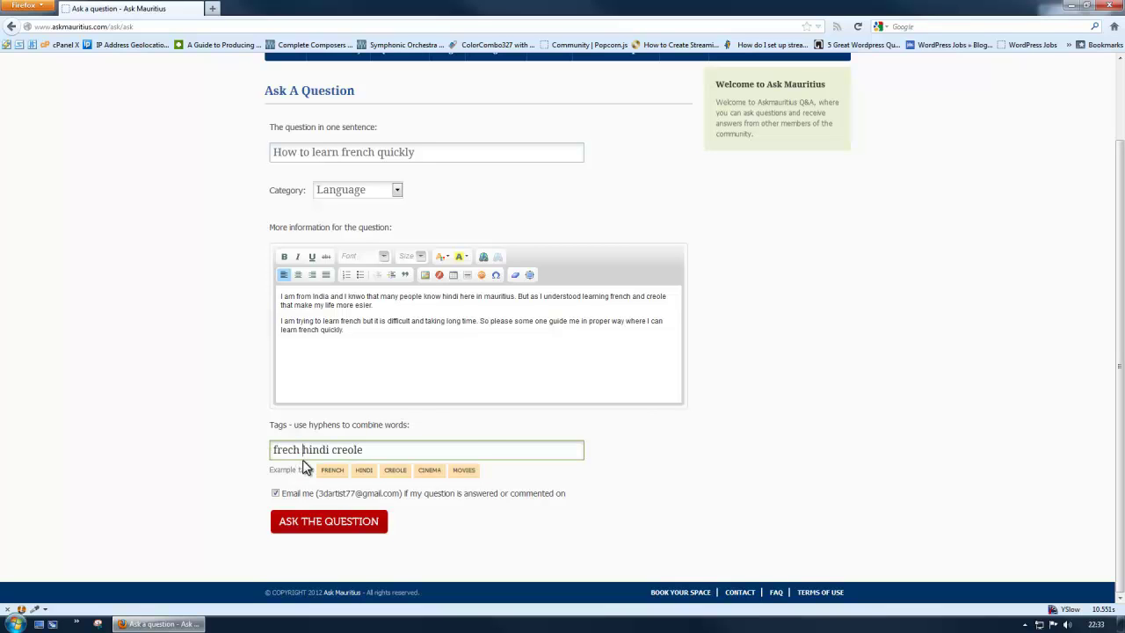
pyautogui.moveTo(304, 452); pyautogui.dragTo(298, 451)
pyautogui.click(370, 450)
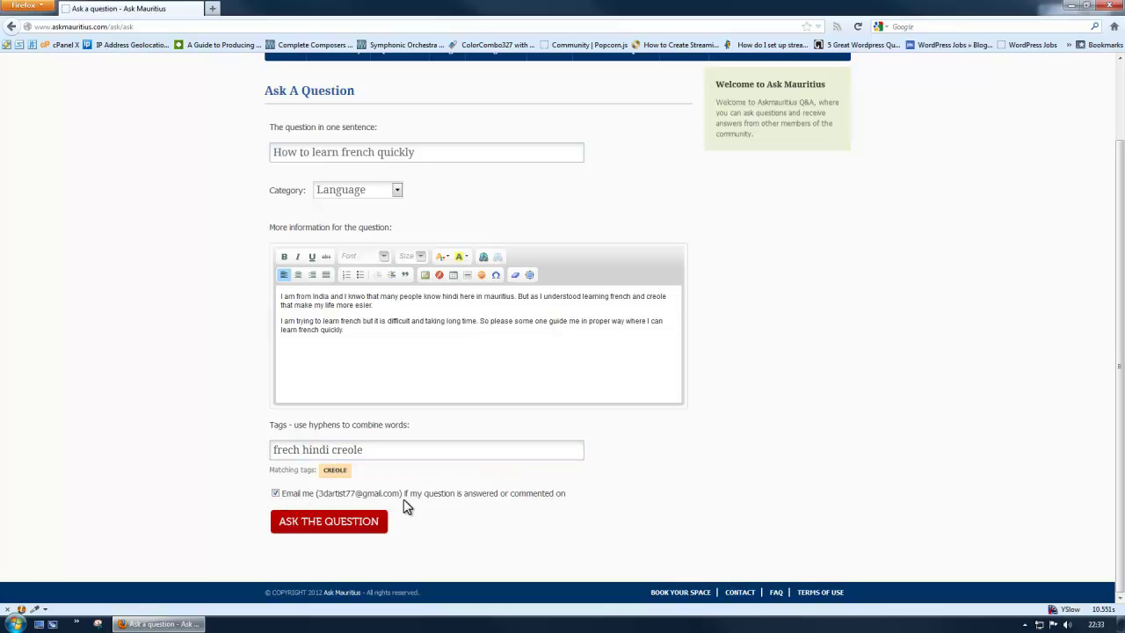
pyautogui.moveTo(401, 494); pyautogui.dragTo(323, 494)
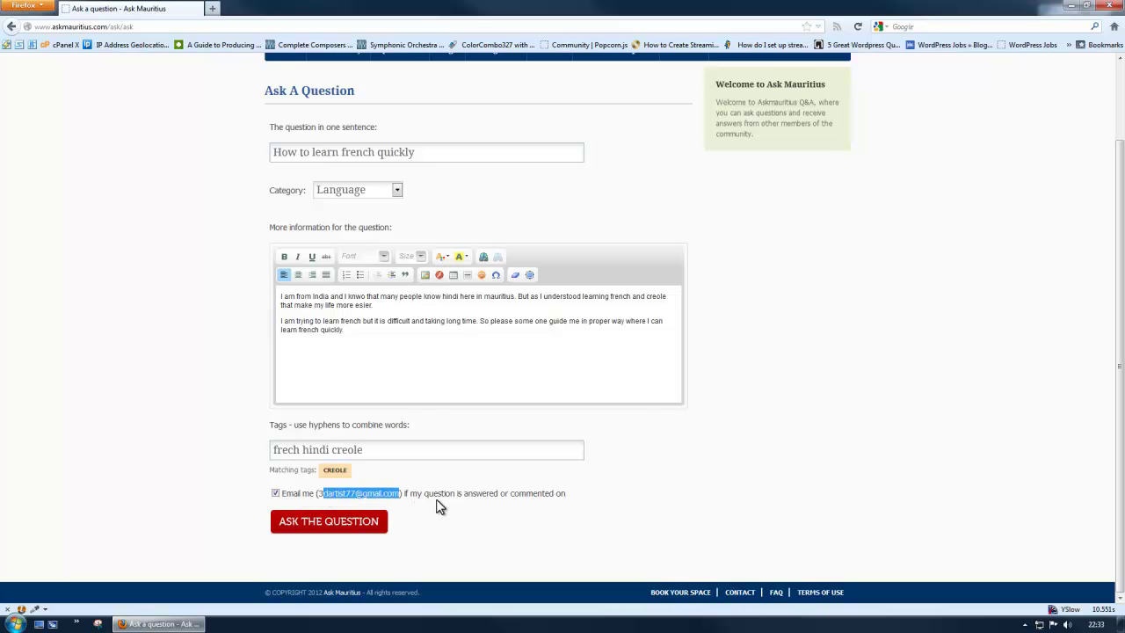
pyautogui.click(563, 499)
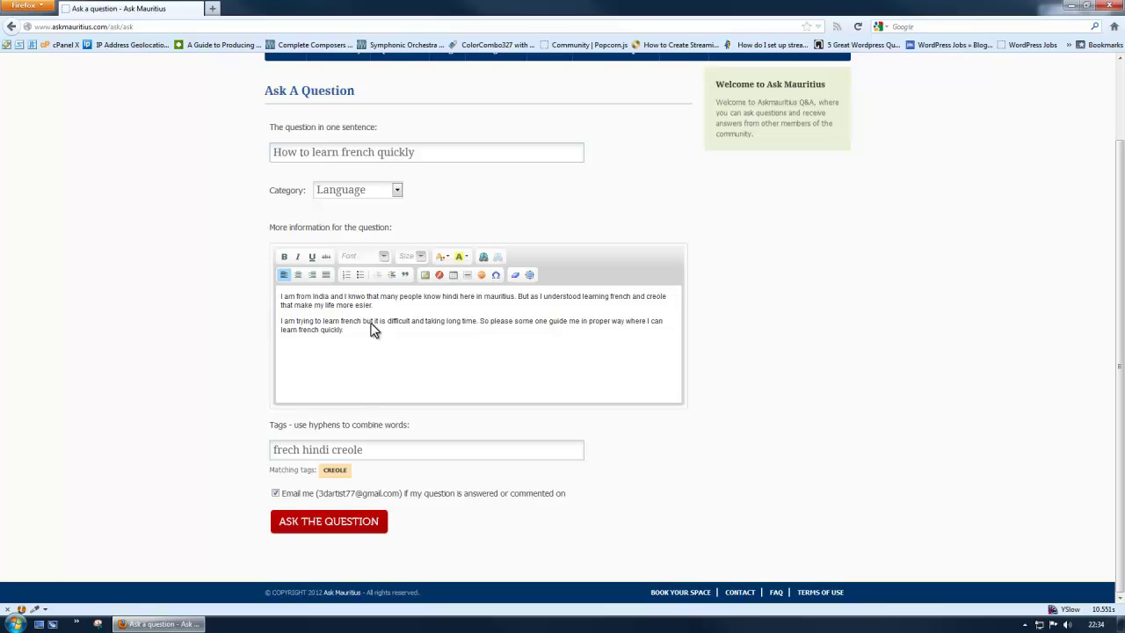
# - Submit 'How To Learn French Quickly' and highlight its title and details on the new page
pyautogui.click(316, 530)
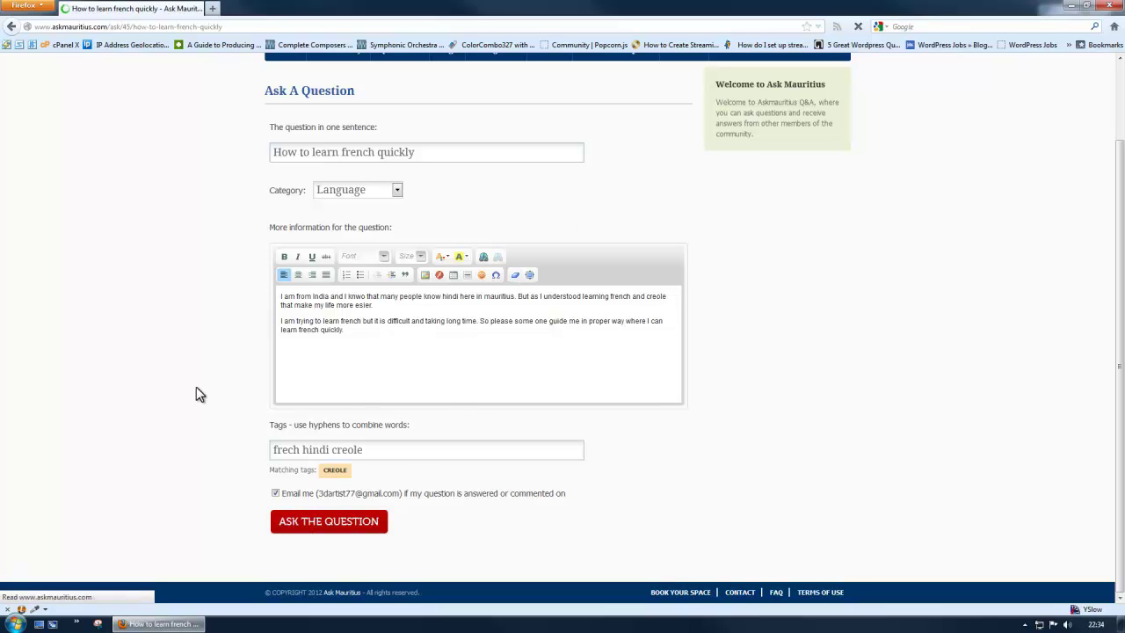
pyautogui.moveTo(264, 178); pyautogui.dragTo(623, 360)
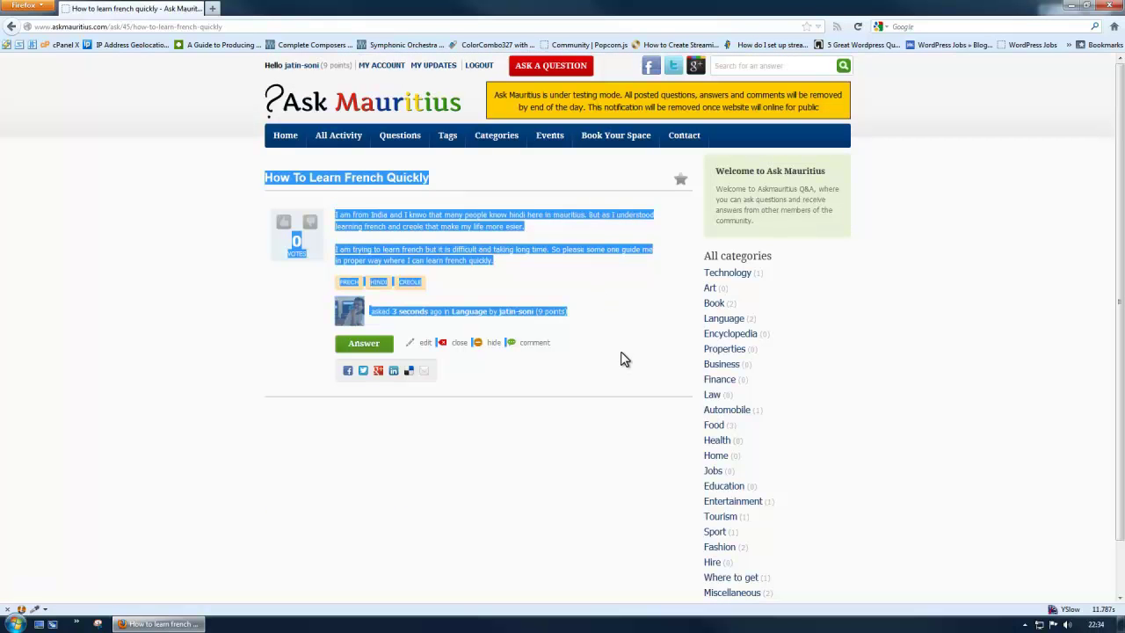